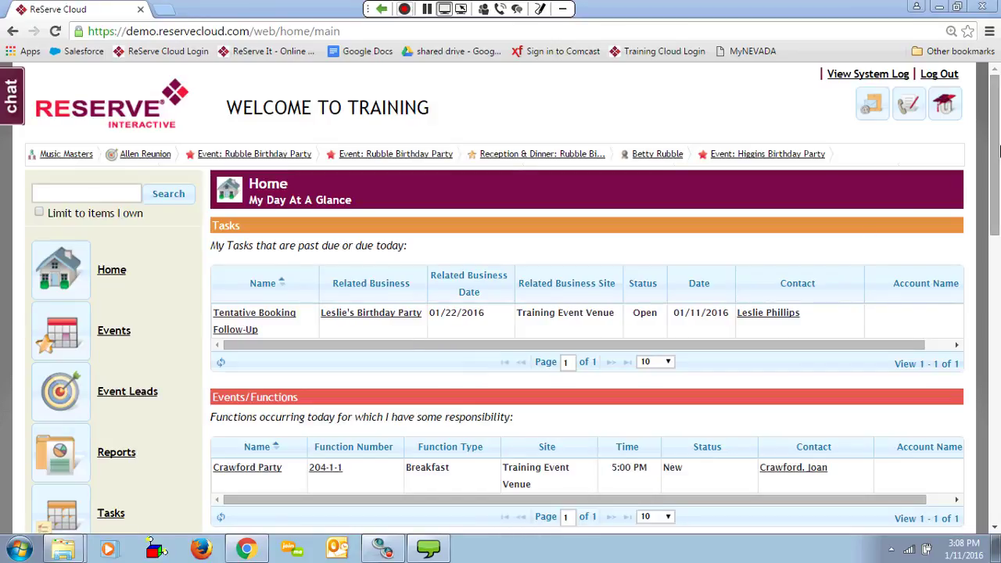
Step: Go to Manage Service Menus under Settings' Event Services group
{"action": "left_click_drag", "start_coordinate": [998, 151], "coordinate": [999, 288]}
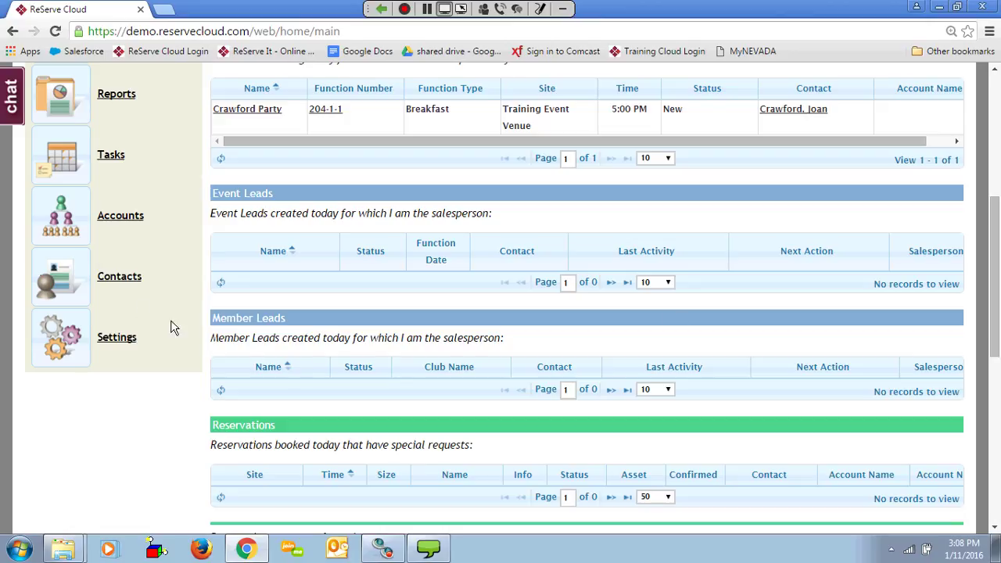
{"action": "left_click", "coordinate": [64, 338]}
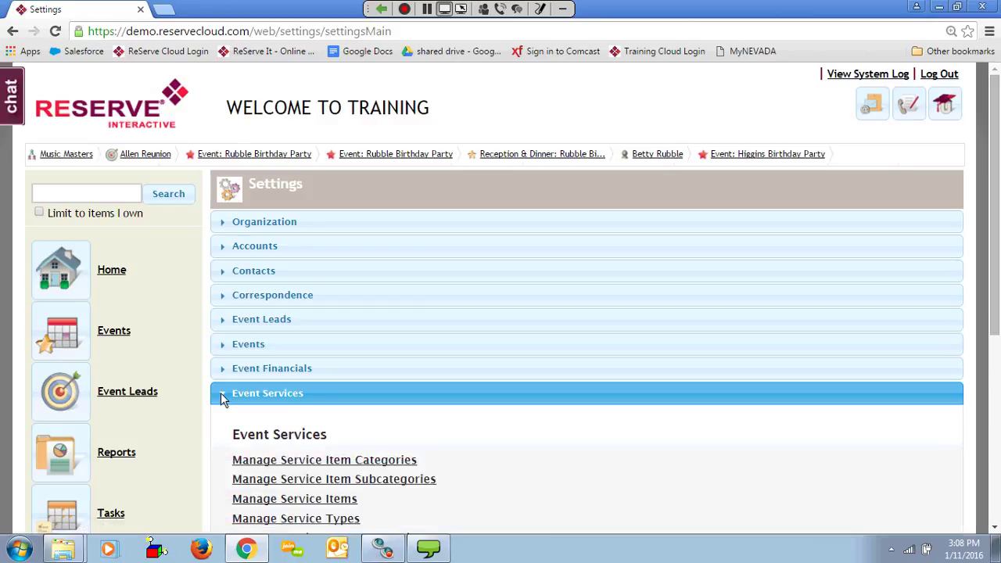
{"action": "left_click", "coordinate": [221, 394]}
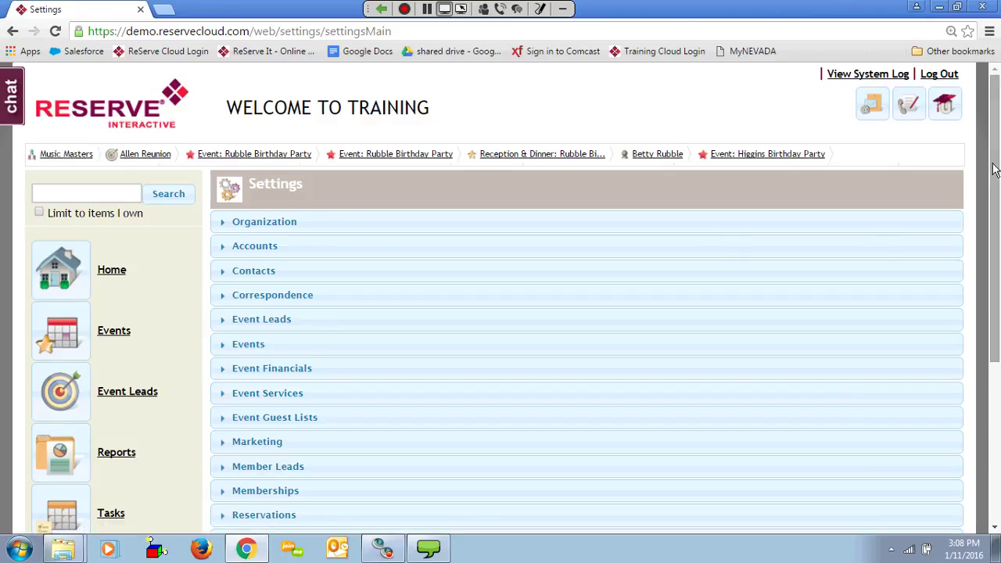
{"action": "left_click_drag", "start_coordinate": [996, 171], "coordinate": [996, 257]}
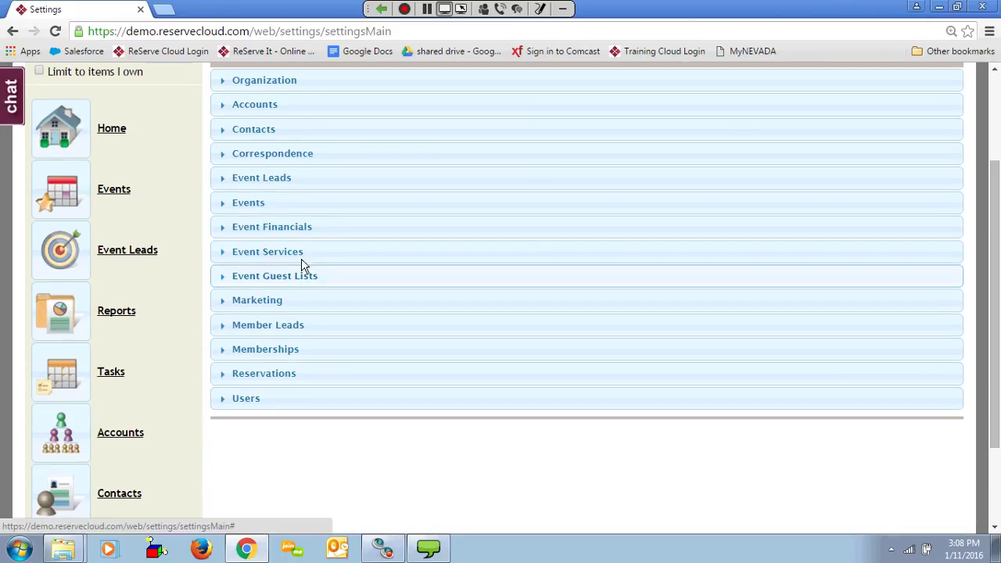
{"action": "left_click", "coordinate": [223, 255]}
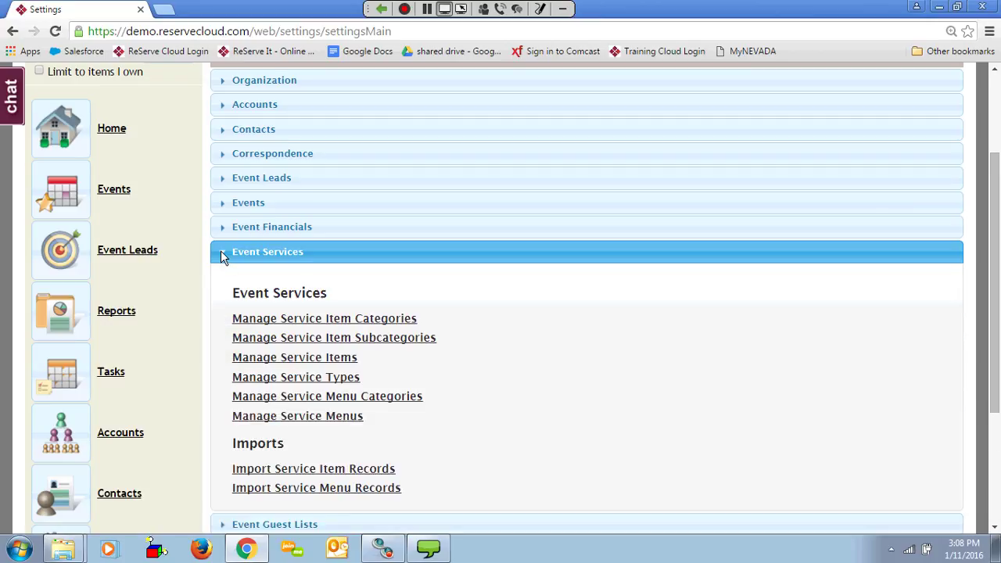
{"action": "left_click", "coordinate": [321, 421]}
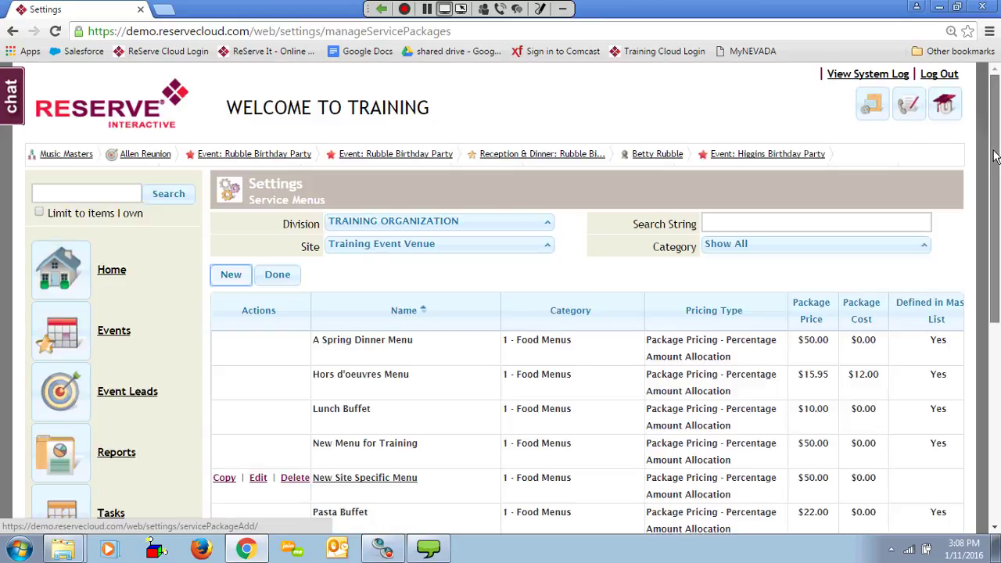
{"action": "scroll", "coordinate": [993, 153], "scroll_direction": "down", "scroll_amount": 1}
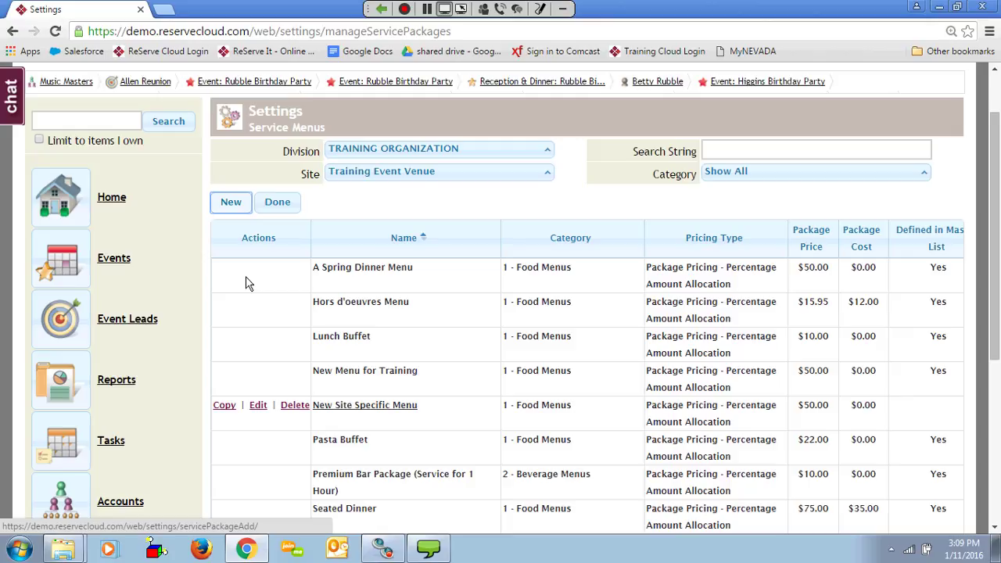
Step: Filter the Service Menus list to the Master List site instead of Training Event Venue
{"action": "left_click", "coordinate": [367, 175]}
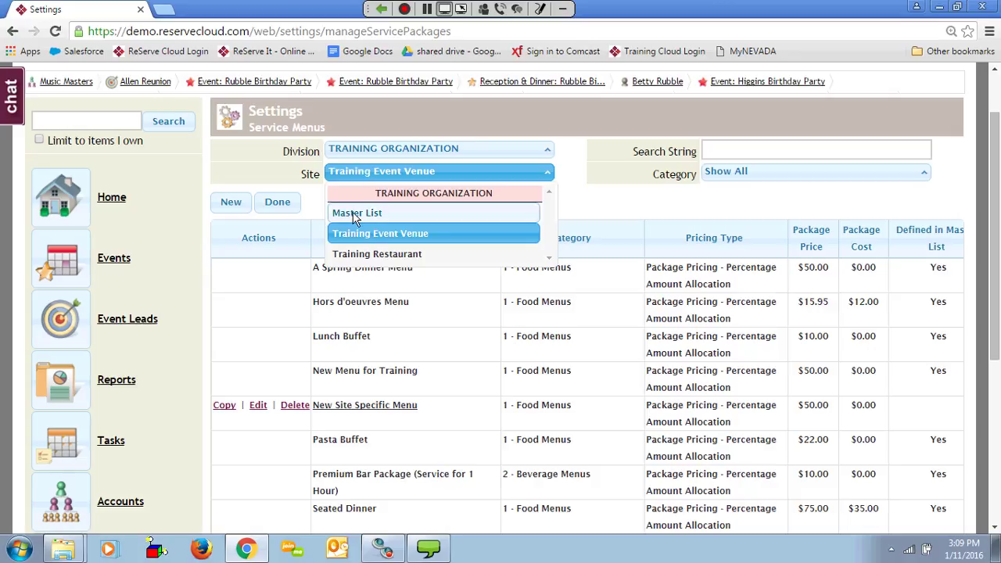
{"action": "left_click", "coordinate": [356, 216]}
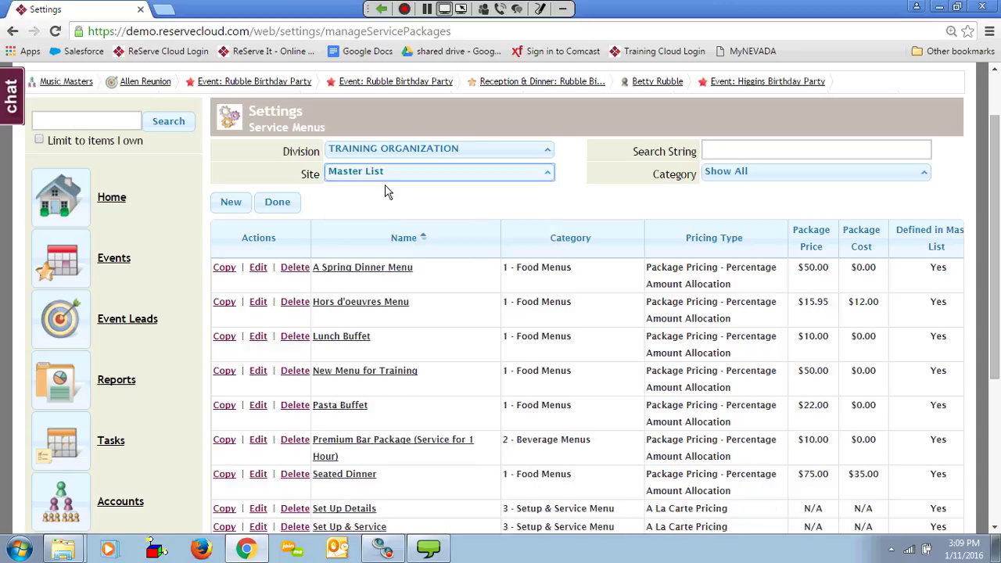
Step: Edit A Spring Dinner Menu, replacing the $50.00 package price with 65.00
{"action": "left_click", "coordinate": [257, 268]}
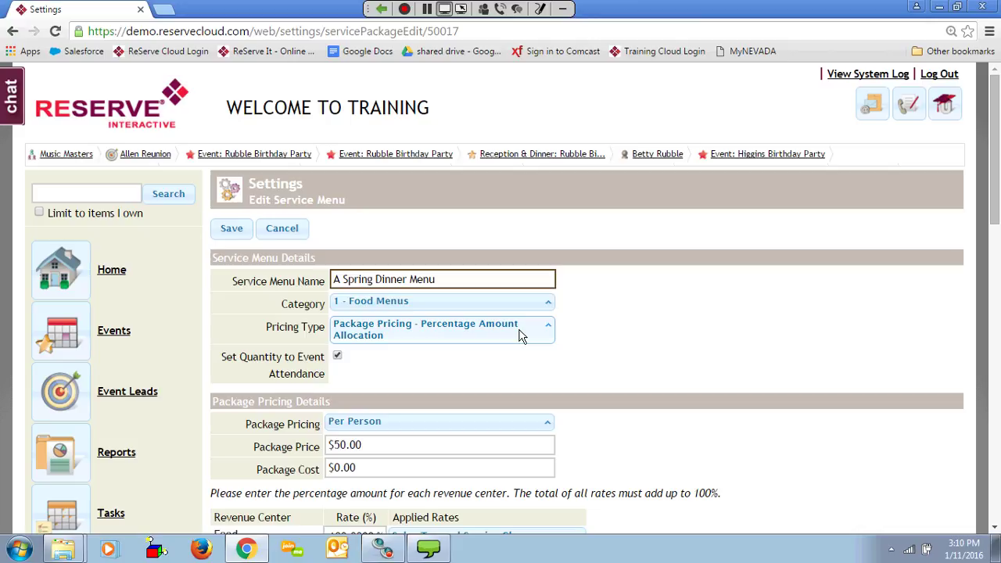
{"action": "left_click_drag", "start_coordinate": [995, 133], "coordinate": [995, 160]}
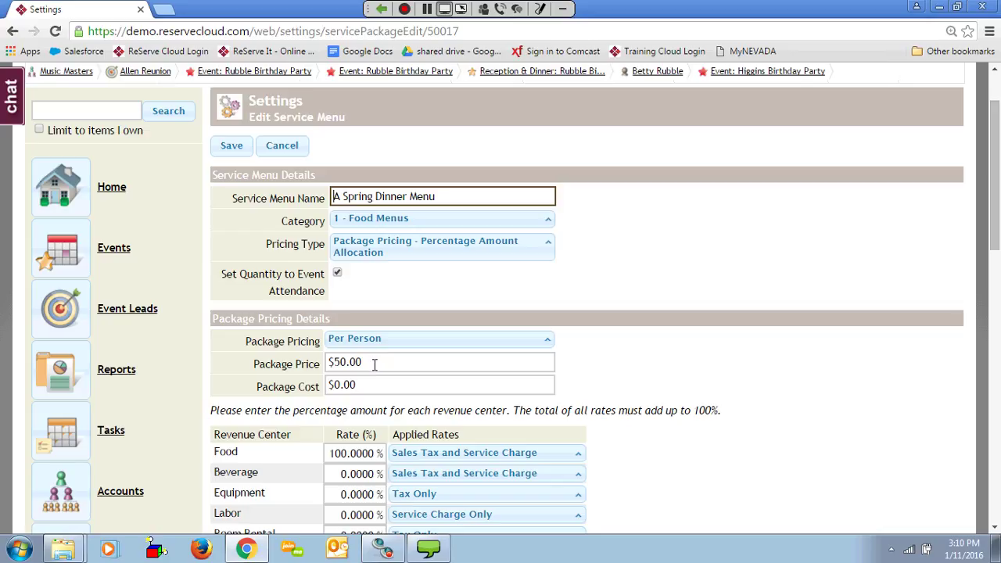
{"action": "left_click_drag", "start_coordinate": [374, 364], "coordinate": [321, 364]}
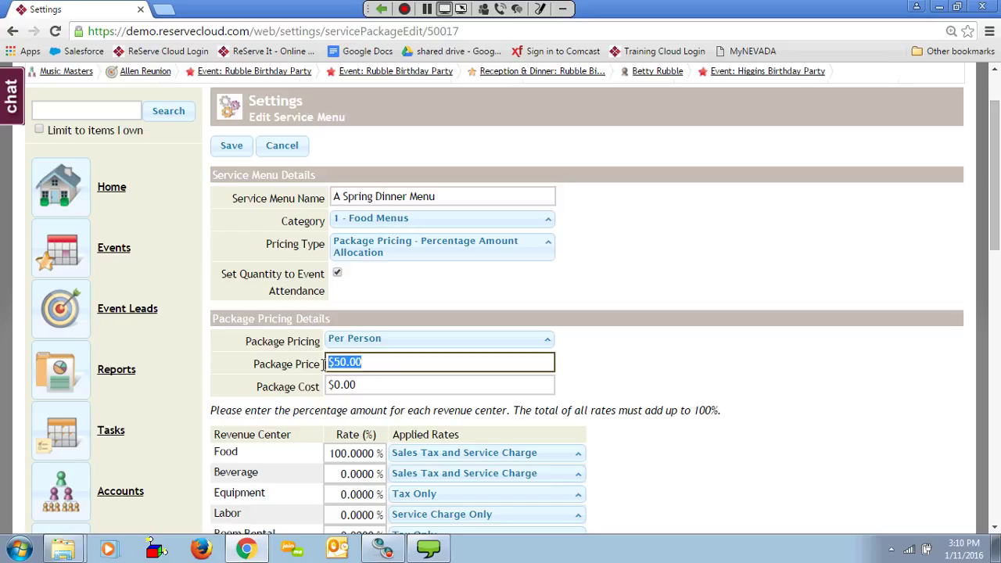
{"action": "type", "text": "65.00"}
{"action": "scroll", "coordinate": [713, 371], "scroll_direction": "down", "scroll_amount": 1}
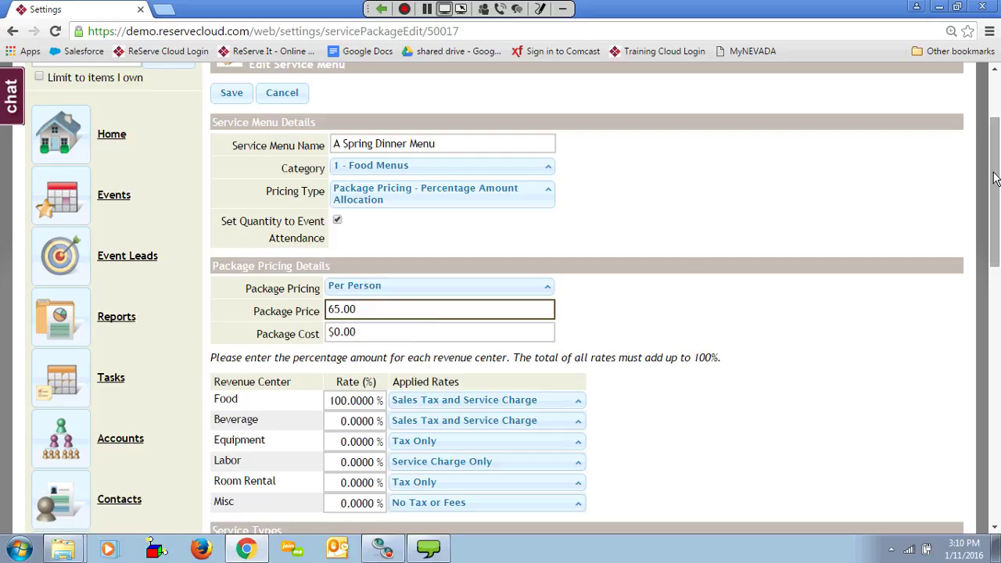
{"action": "scroll", "coordinate": [996, 180], "scroll_direction": "down", "scroll_amount": 4}
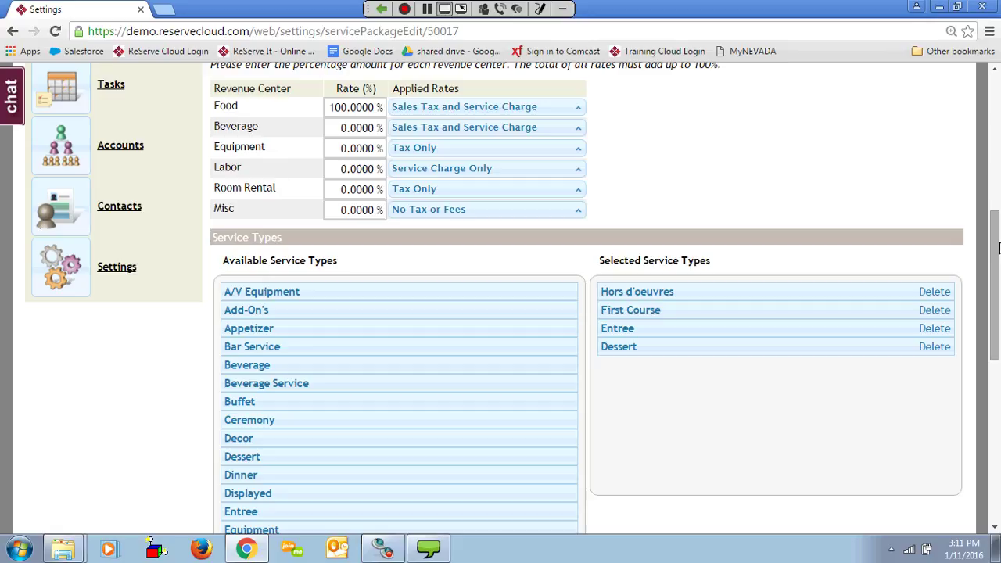
{"action": "scroll", "coordinate": [266, 172], "scroll_direction": "up", "scroll_amount": 5}
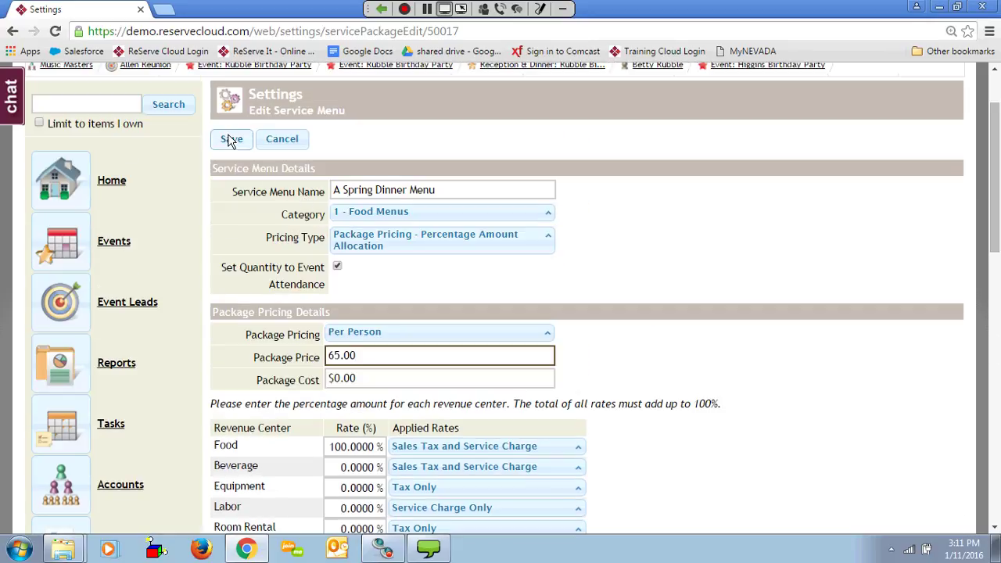
Step: Save the menu at $65.00 and review its Hors d'oeuvres, First Course, Entree and Dessert items
{"action": "left_click", "coordinate": [232, 139]}
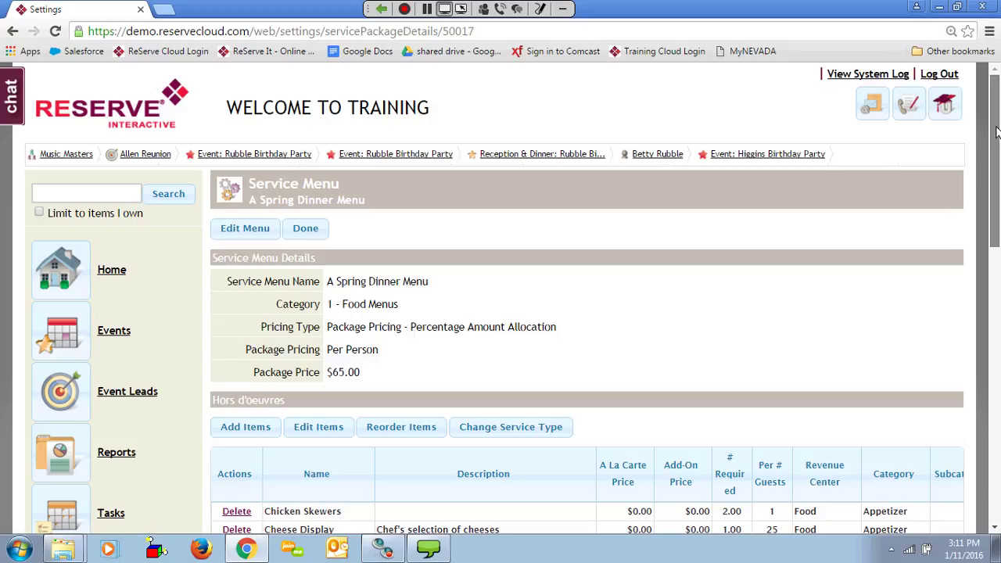
{"action": "scroll", "coordinate": [996, 129], "scroll_direction": "down", "scroll_amount": 2}
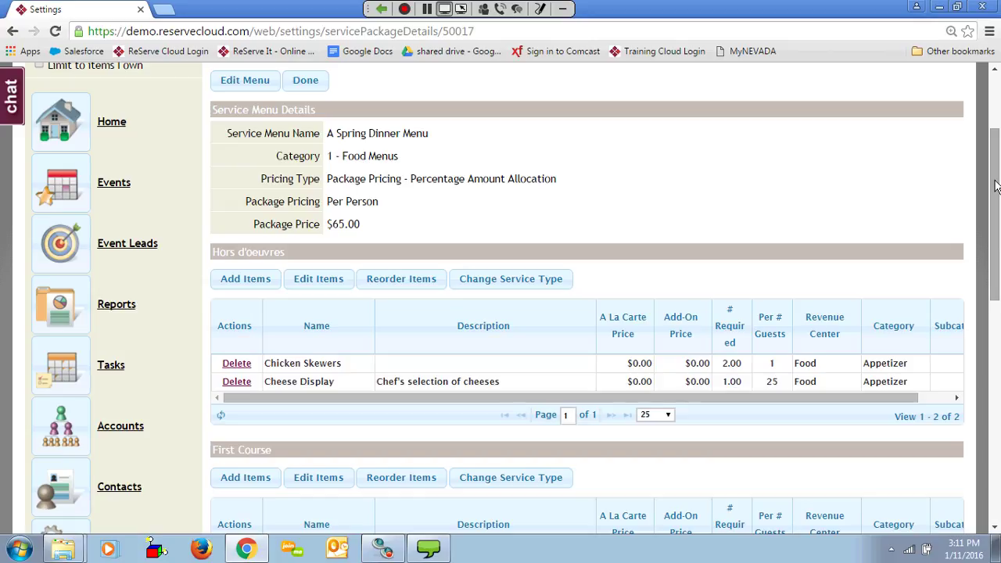
{"action": "left_click_drag", "start_coordinate": [996, 185], "coordinate": [1000, 201]}
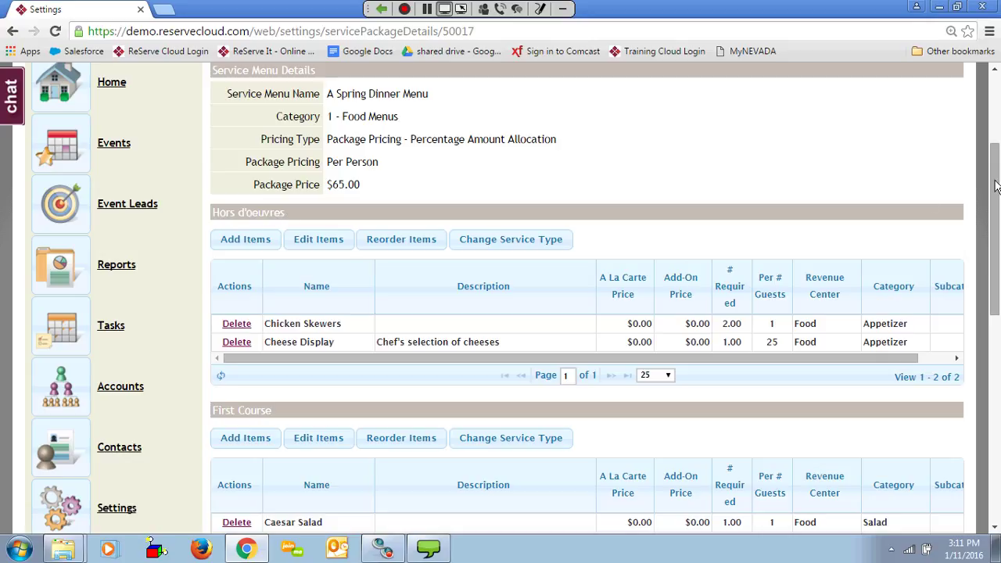
{"action": "scroll", "coordinate": [995, 227], "scroll_direction": "down", "scroll_amount": 2}
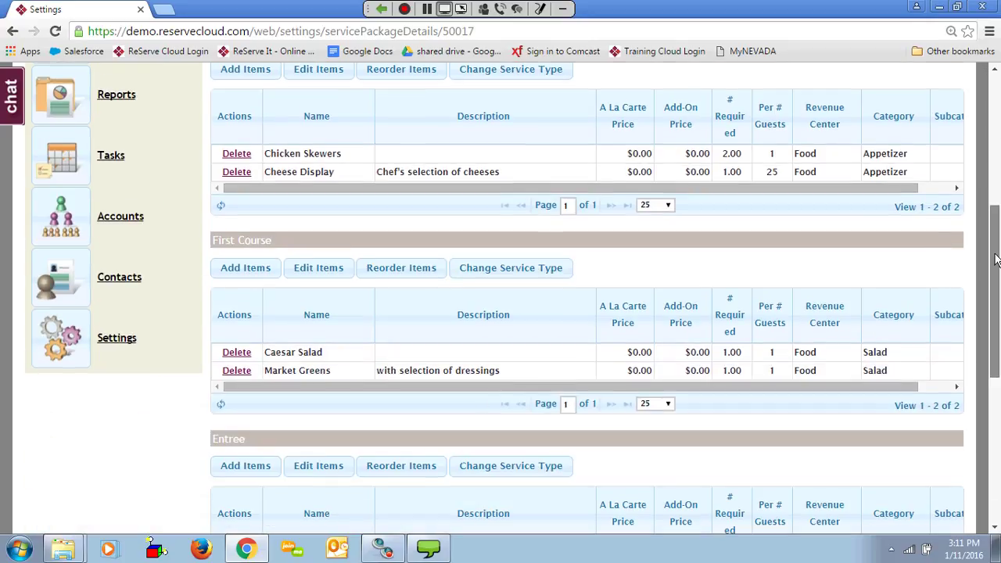
{"action": "scroll", "coordinate": [199, 208], "scroll_direction": "down", "scroll_amount": 3}
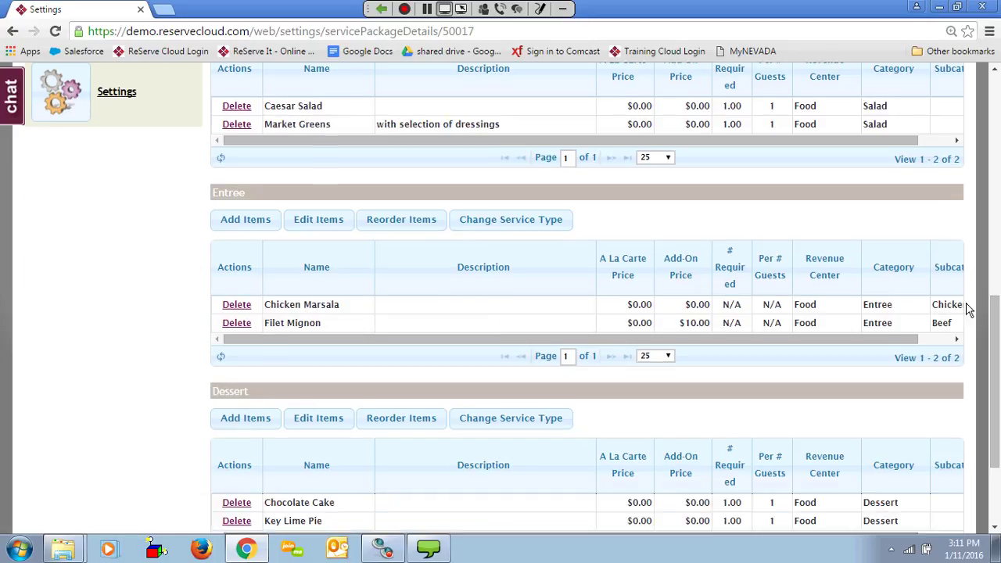
{"action": "scroll", "coordinate": [995, 329], "scroll_direction": "down", "scroll_amount": 3}
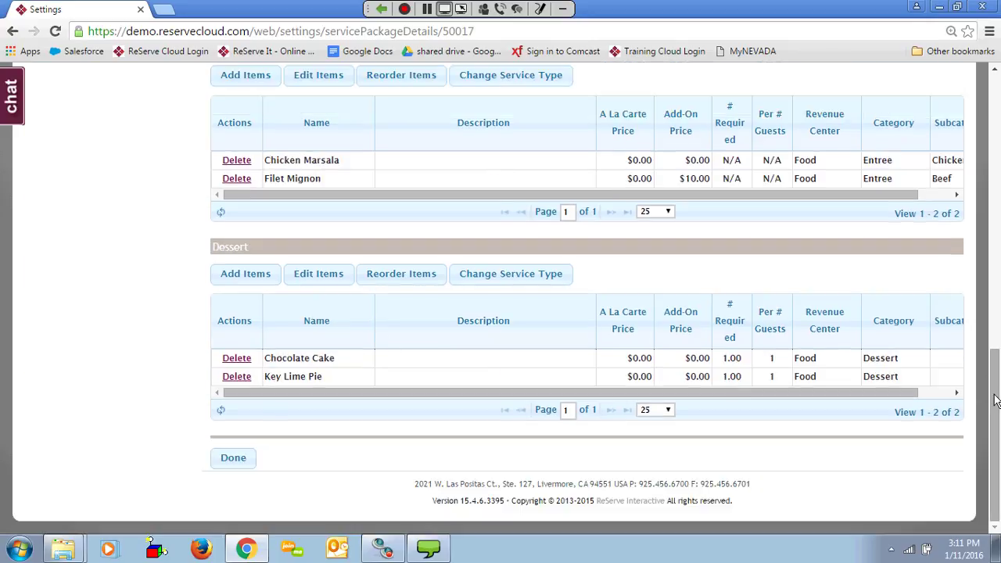
{"action": "left_click_drag", "start_coordinate": [998, 399], "coordinate": [996, 212]}
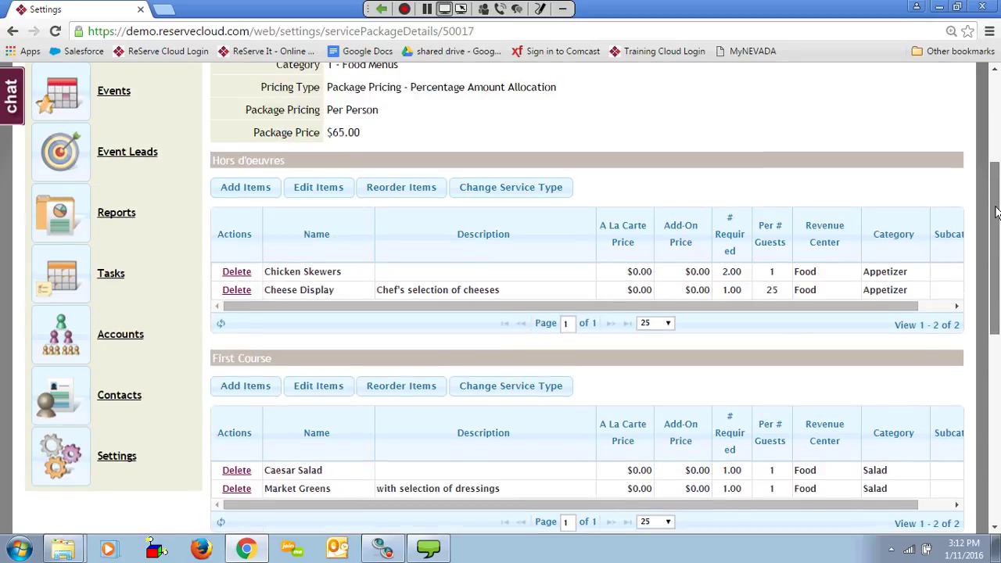
Step: Delete Chicken Skewers from the Hors d'oeuvres course
{"action": "left_click", "coordinate": [232, 274]}
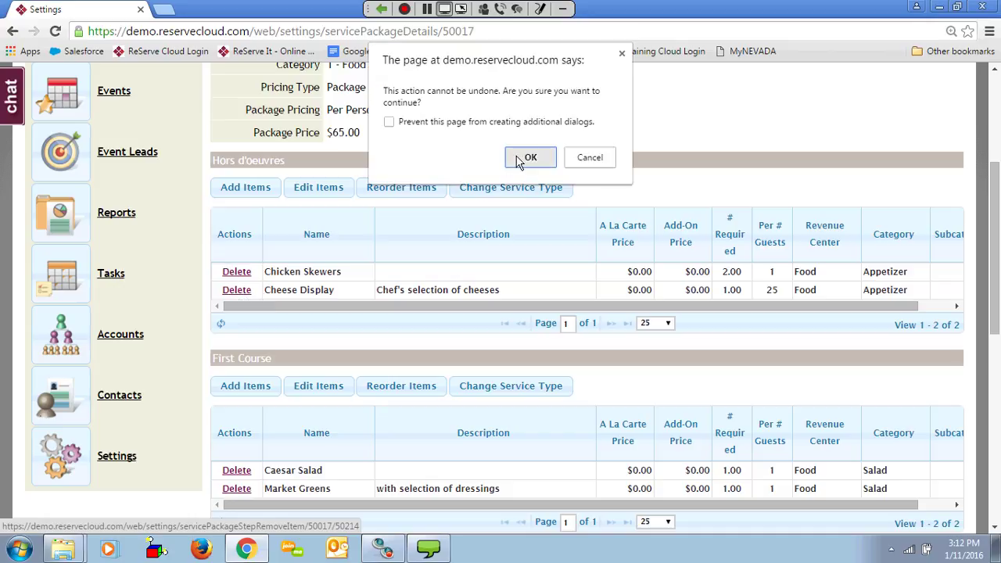
{"action": "left_click", "coordinate": [522, 158]}
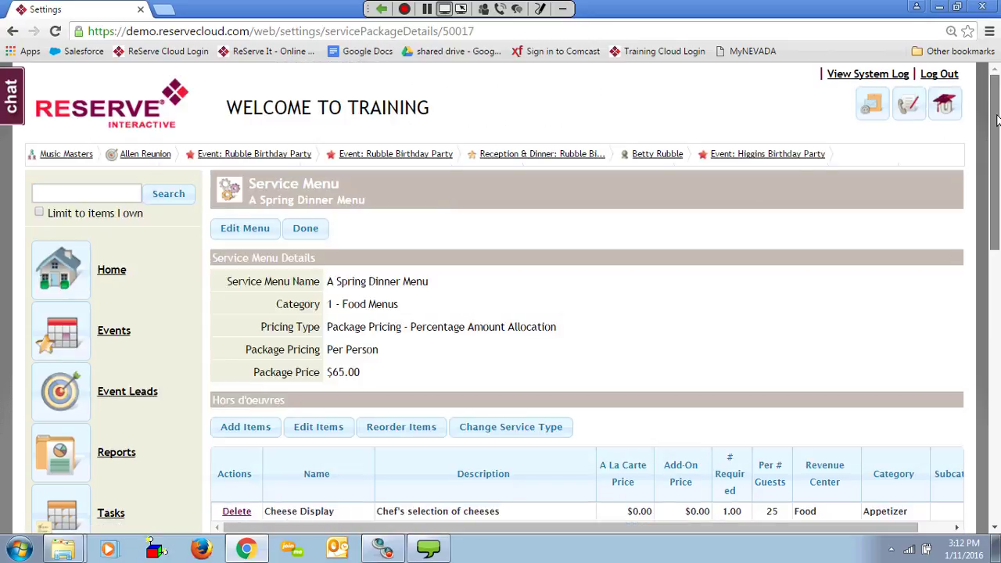
{"action": "scroll", "coordinate": [335, 266], "scroll_direction": "down", "scroll_amount": 4}
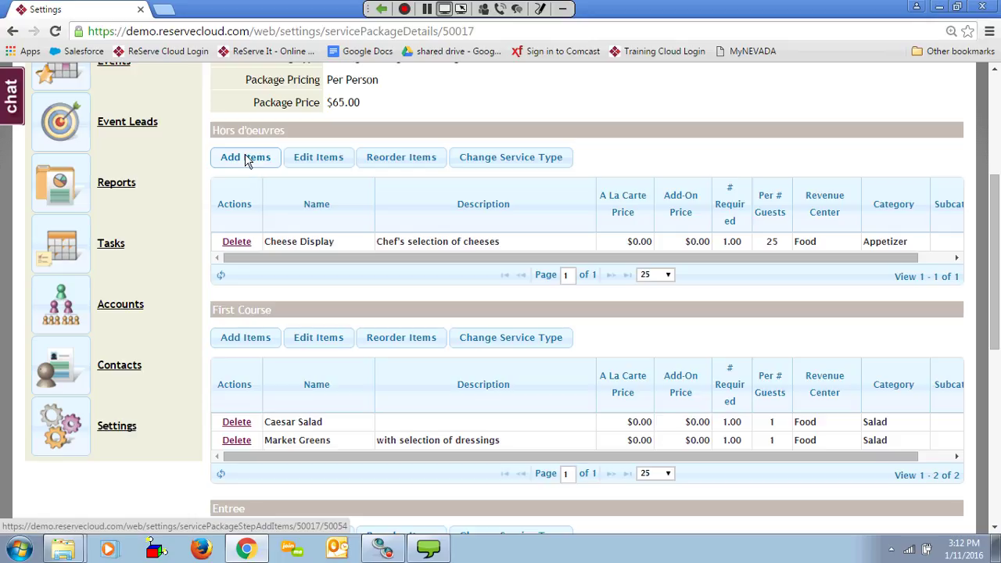
Step: Search the item list for 'shrimp' and add Shrimp Cocktail to Hors d'oeuvres
{"action": "left_click", "coordinate": [245, 158]}
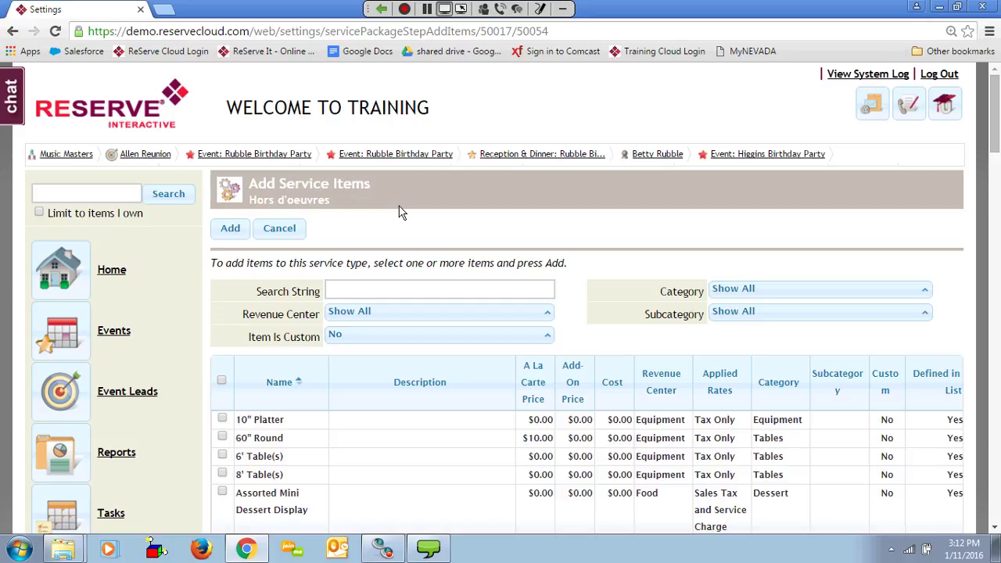
{"action": "left_click", "coordinate": [347, 291]}
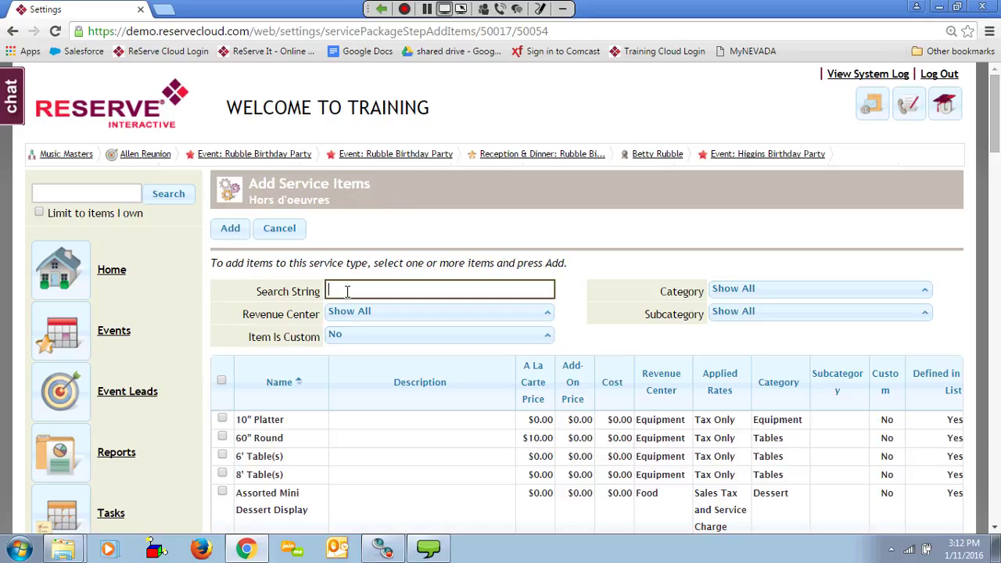
{"action": "left_click", "coordinate": [755, 290]}
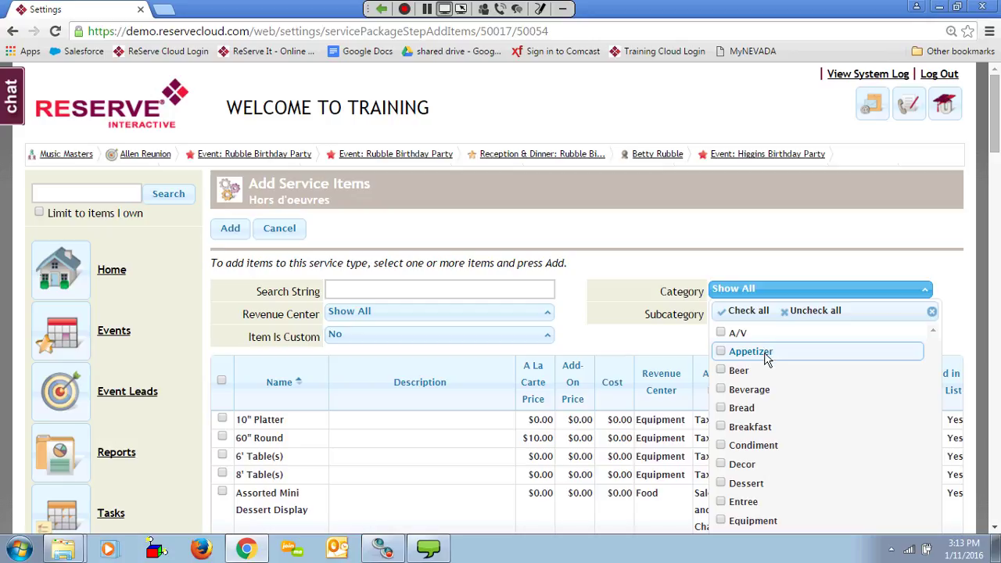
{"action": "left_click", "coordinate": [438, 293]}
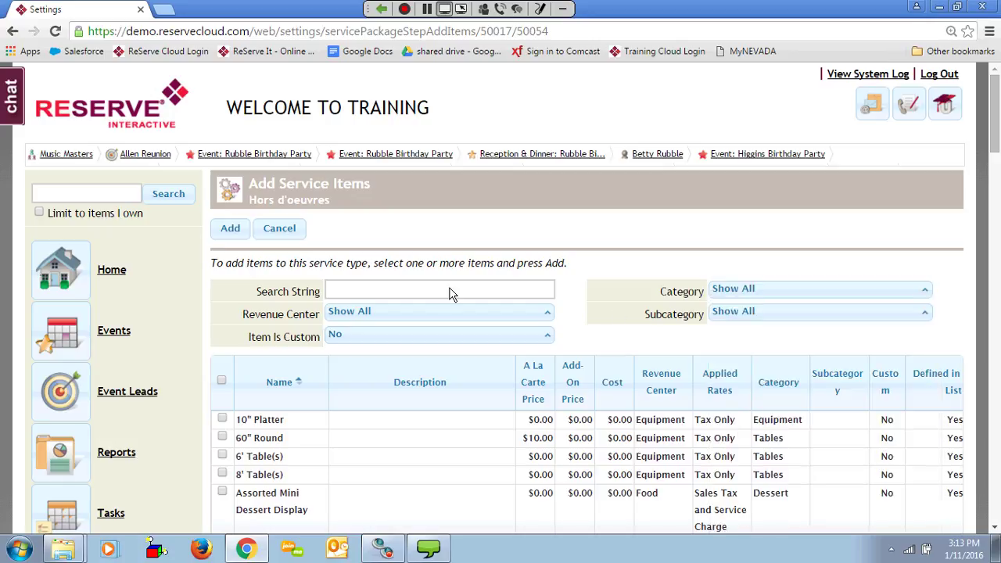
{"action": "left_click", "coordinate": [438, 293]}
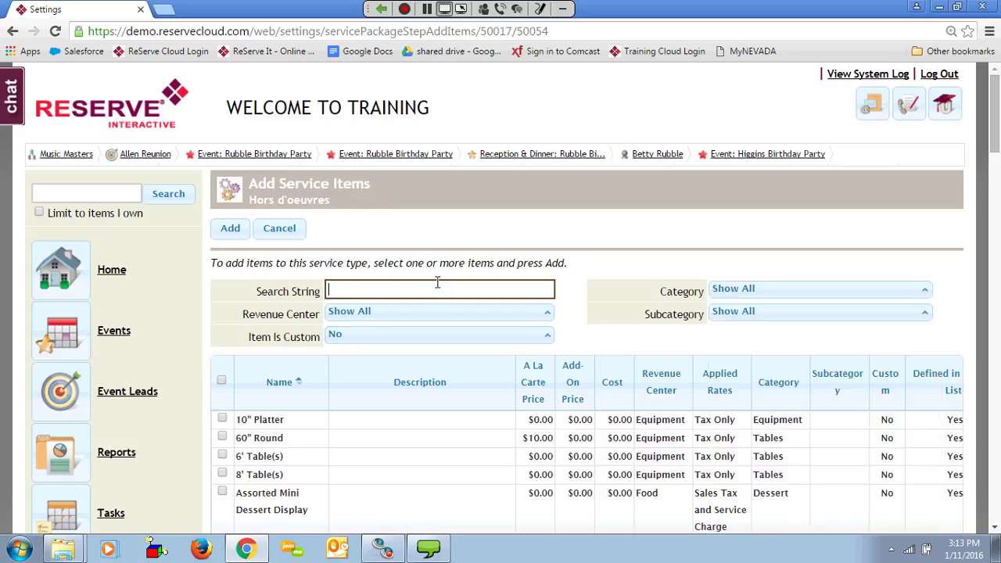
{"action": "type", "text": "shrimp"}
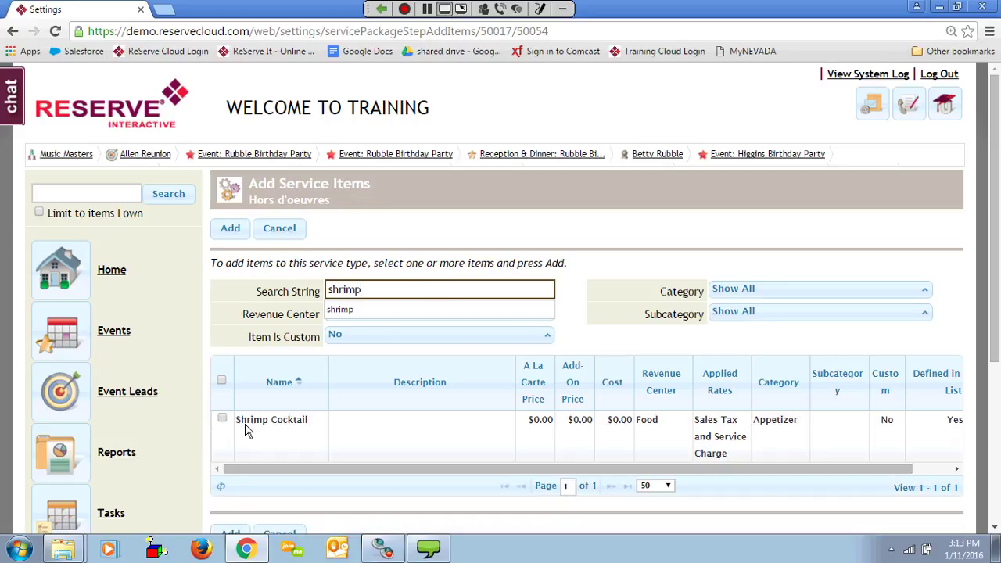
{"action": "left_click", "coordinate": [222, 419]}
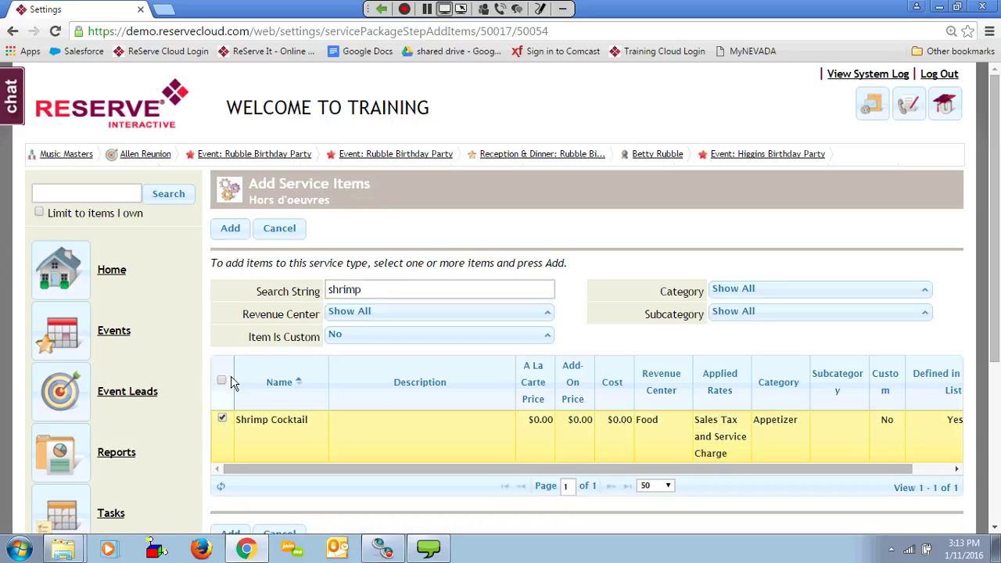
{"action": "left_click", "coordinate": [231, 229]}
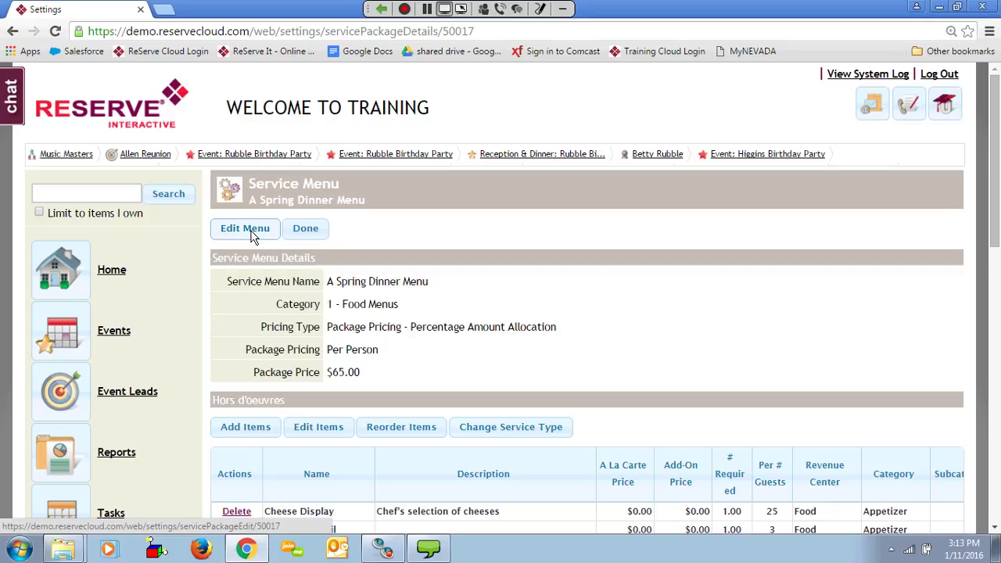
Step: Open the Hors d'oeuvres items for price and quantity editing
{"action": "scroll", "coordinate": [650, 261], "scroll_direction": "down", "scroll_amount": 2}
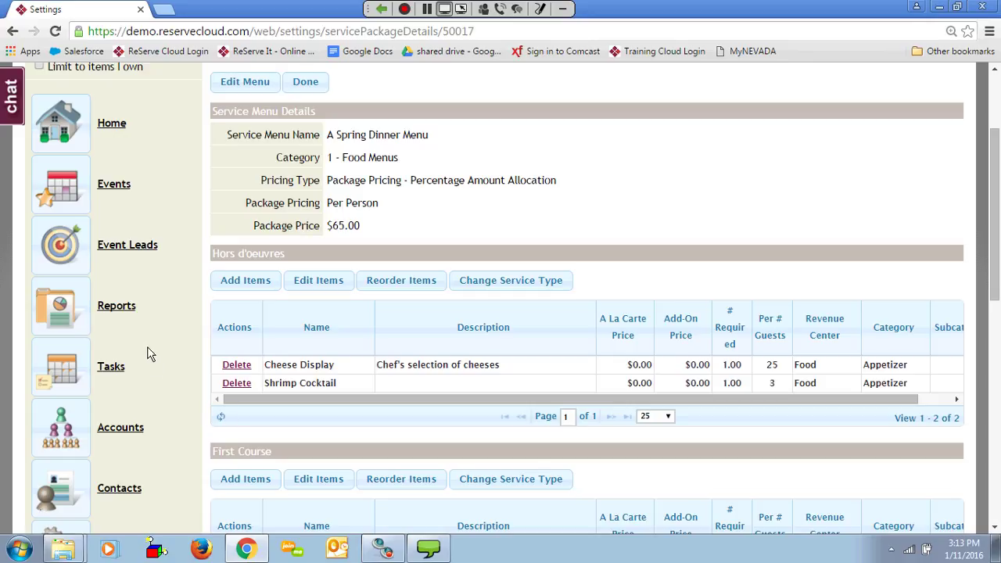
{"action": "left_click", "coordinate": [318, 284]}
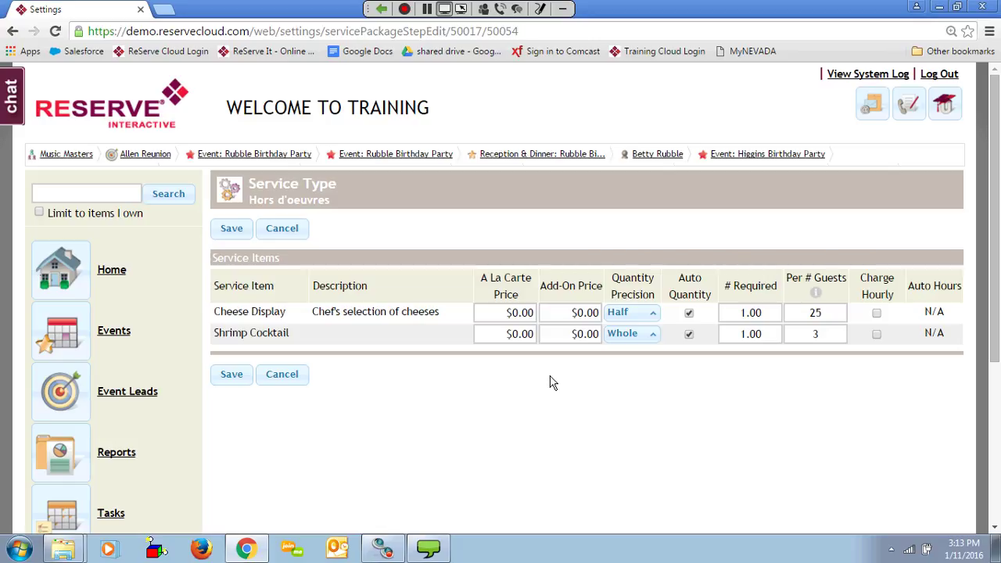
Step: Enter 3 as Shrimp Cocktail's Add-On Price and 1 for Per # Guests, then save
{"action": "left_click", "coordinate": [584, 334]}
{"action": "triple_click", "coordinate": [588, 334]}
{"action": "type", "text": "3"}
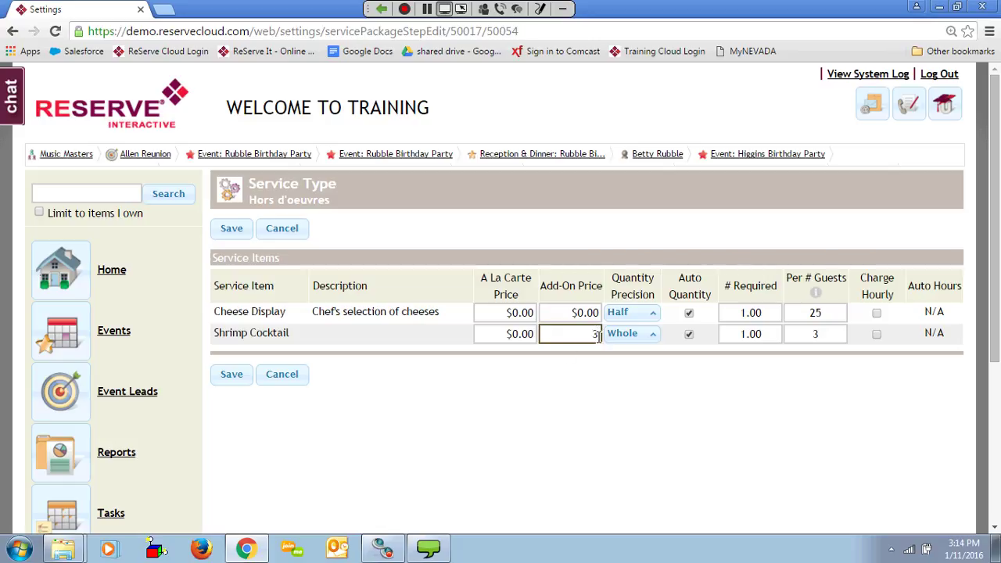
{"action": "left_click", "coordinate": [639, 374]}
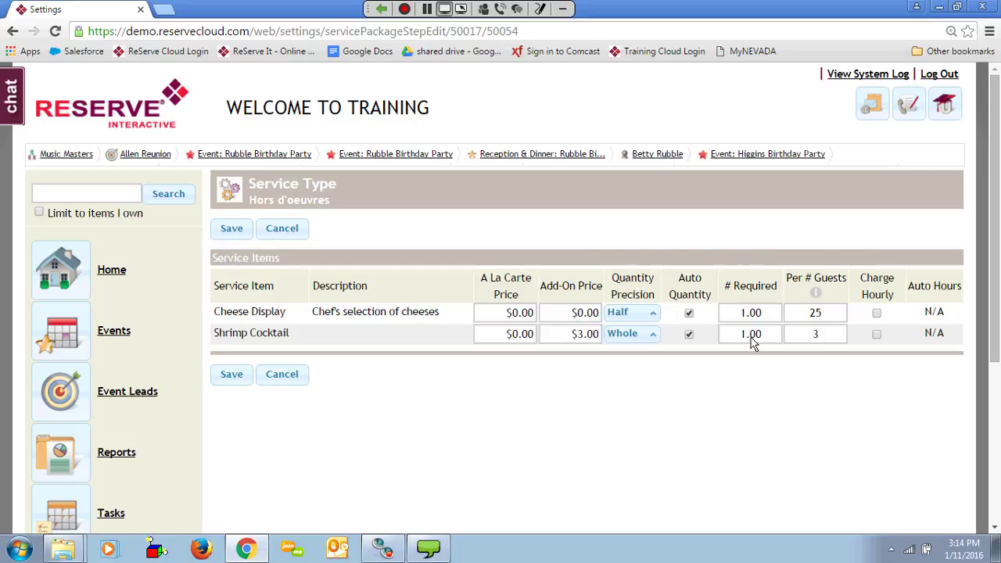
{"action": "double_click", "coordinate": [807, 334]}
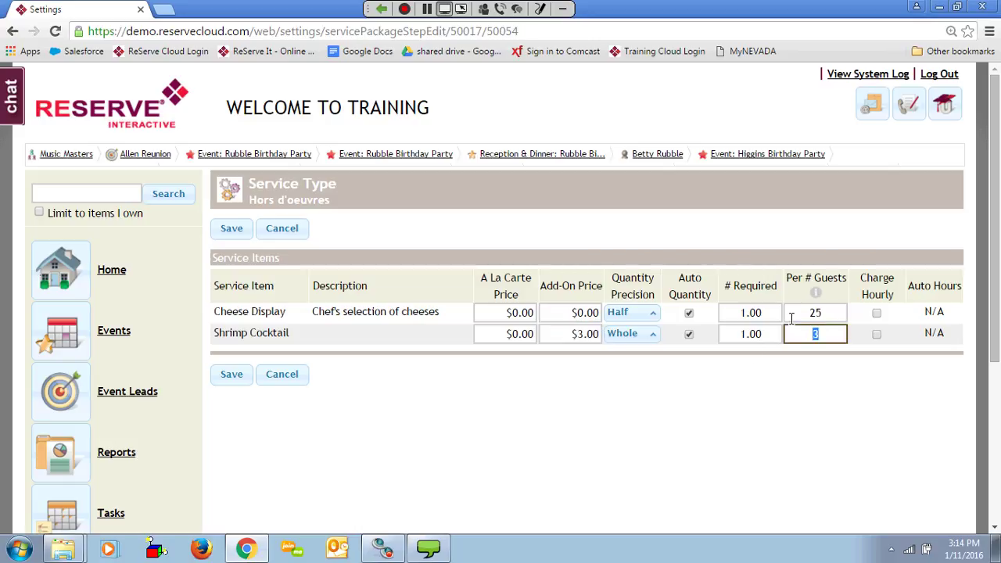
{"action": "type", "text": "1"}
{"action": "left_click", "coordinate": [720, 357]}
{"action": "left_click", "coordinate": [230, 374]}
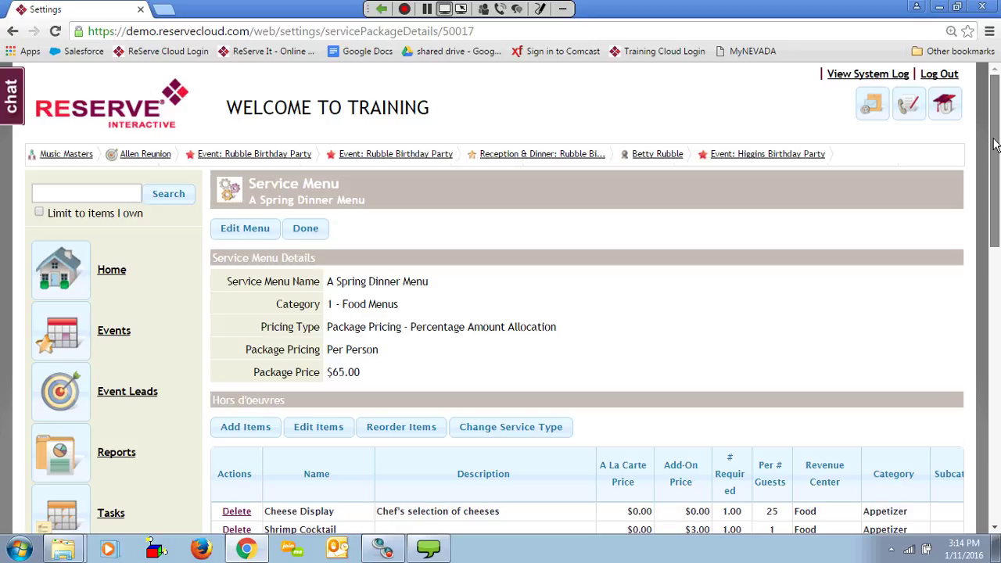
Step: Scroll down to the Hors d'oeuvres course holding Cheese Display and Shrimp Cocktail
{"action": "scroll", "coordinate": [995, 145], "scroll_direction": "down", "scroll_amount": 2}
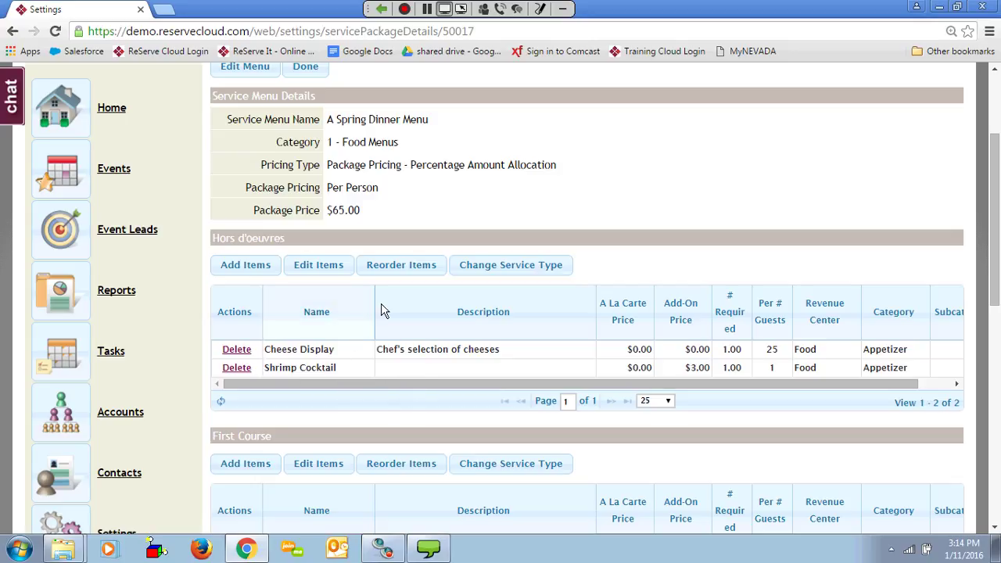
Step: Move Shrimp Cocktail above Cheese Display and save the new order
{"action": "left_click", "coordinate": [405, 270]}
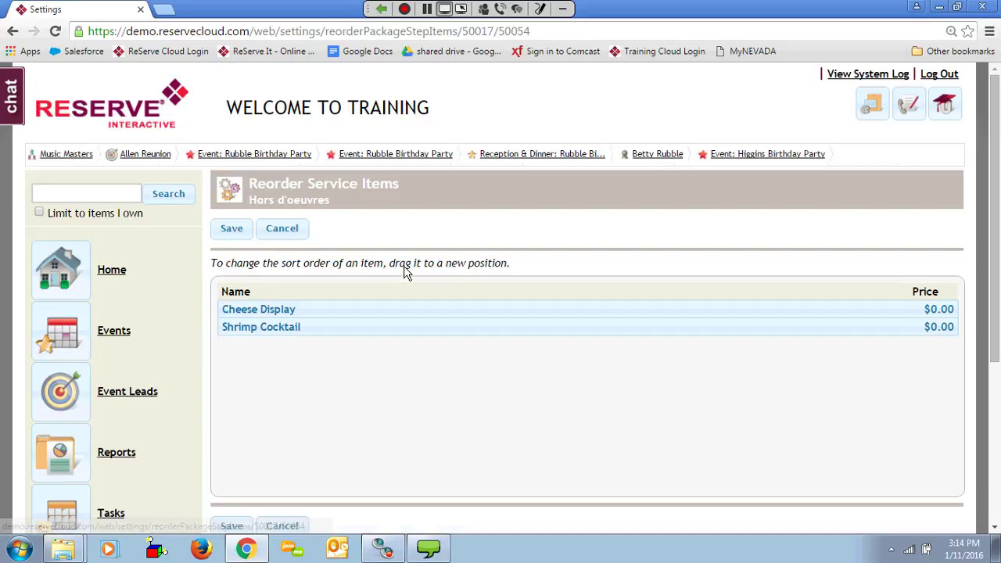
{"action": "left_click_drag", "start_coordinate": [397, 331], "coordinate": [404, 311]}
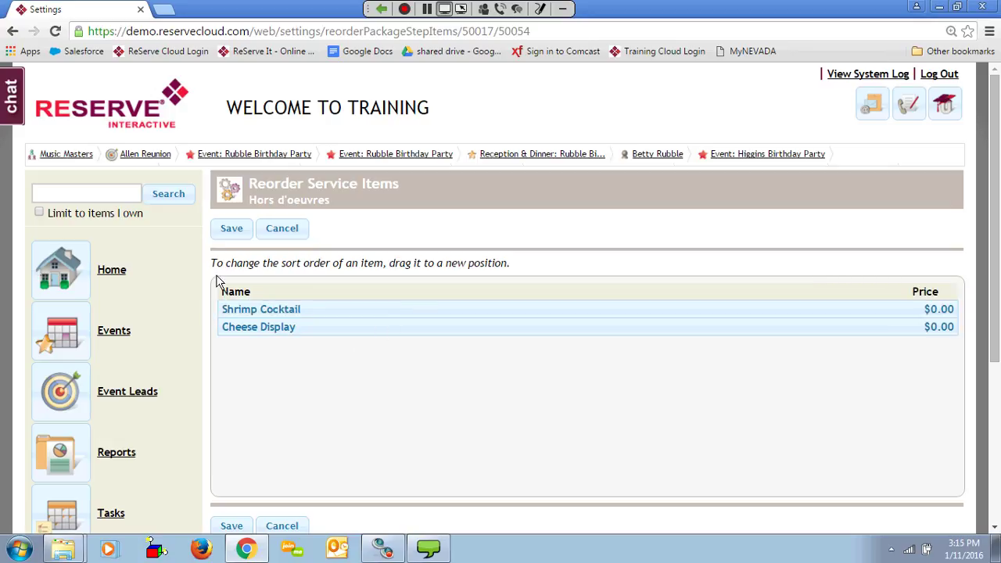
{"action": "left_click", "coordinate": [227, 231]}
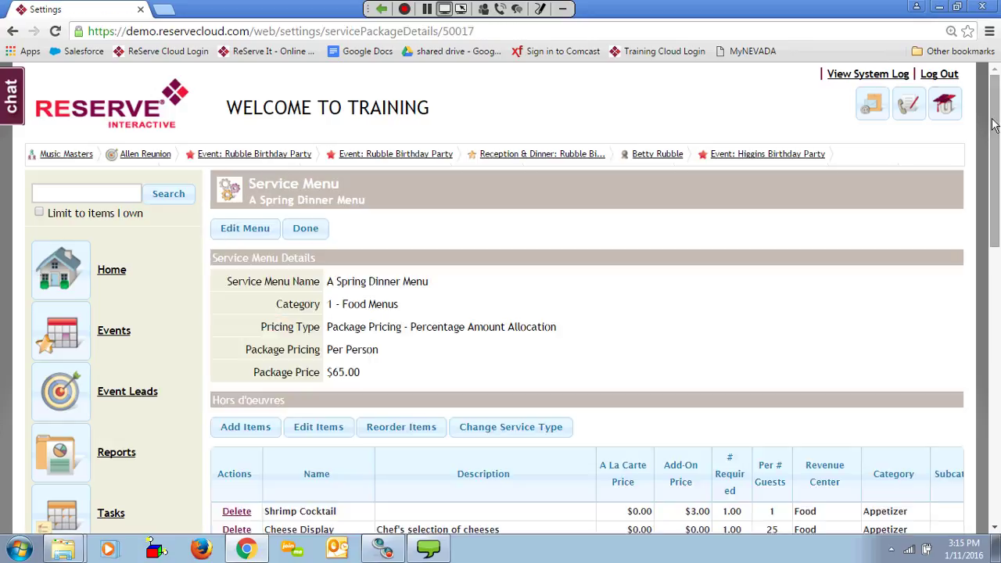
Step: Change the course's service type to Appetizer and save it
{"action": "left_click_drag", "start_coordinate": [996, 159], "coordinate": [996, 160]}
{"action": "scroll", "coordinate": [511, 286], "scroll_direction": "down", "scroll_amount": 3}
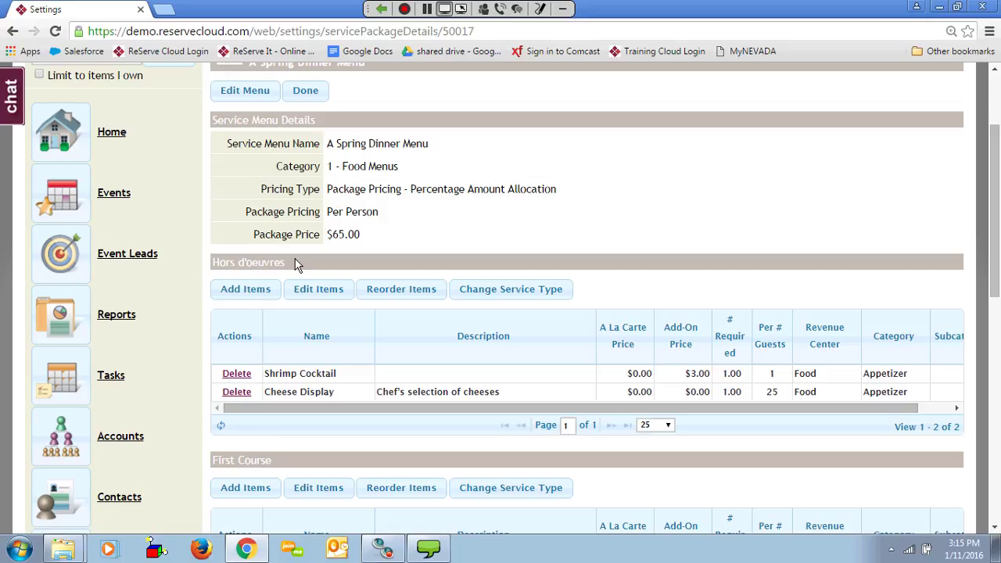
{"action": "left_click", "coordinate": [509, 291]}
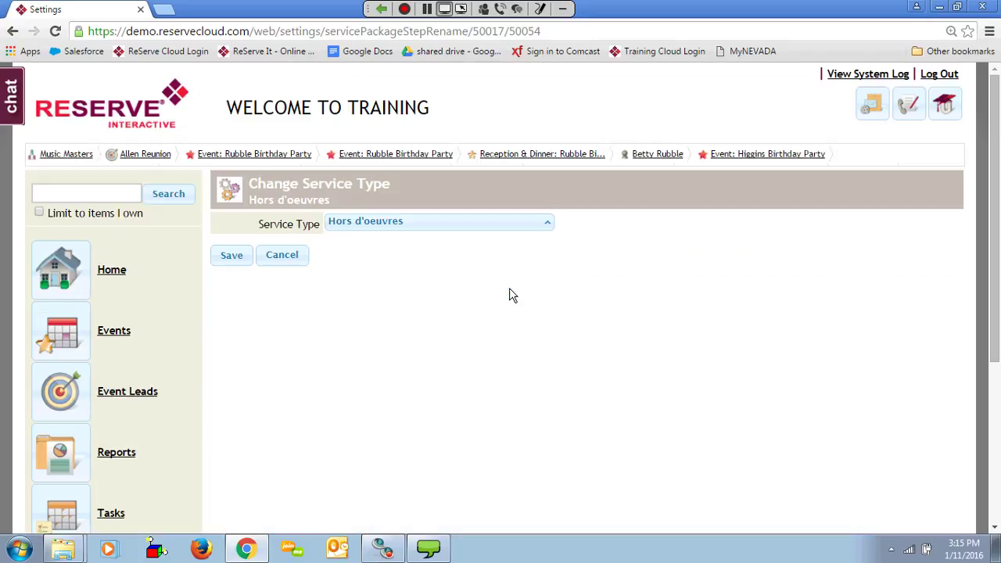
{"action": "left_click", "coordinate": [449, 223]}
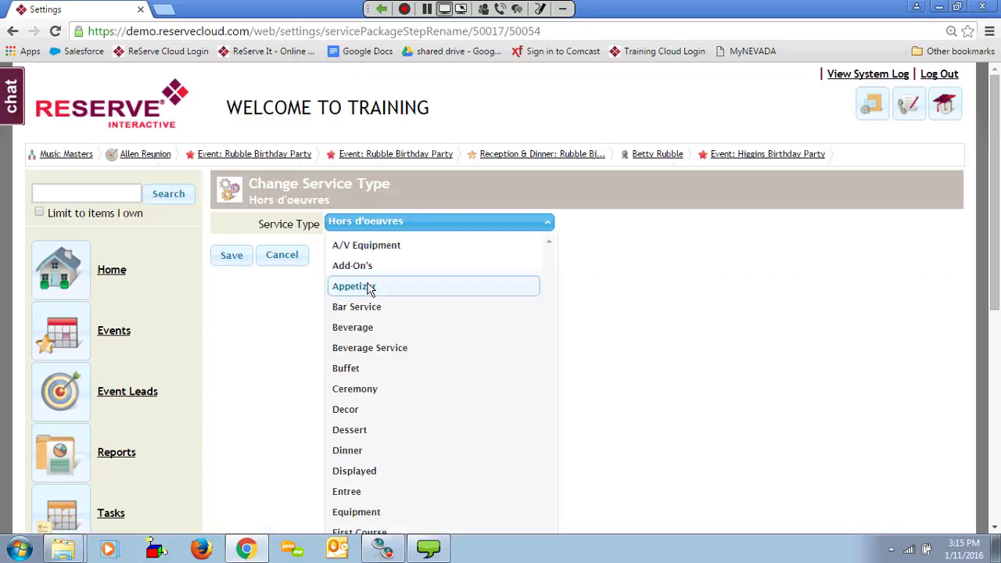
{"action": "left_click", "coordinate": [365, 287]}
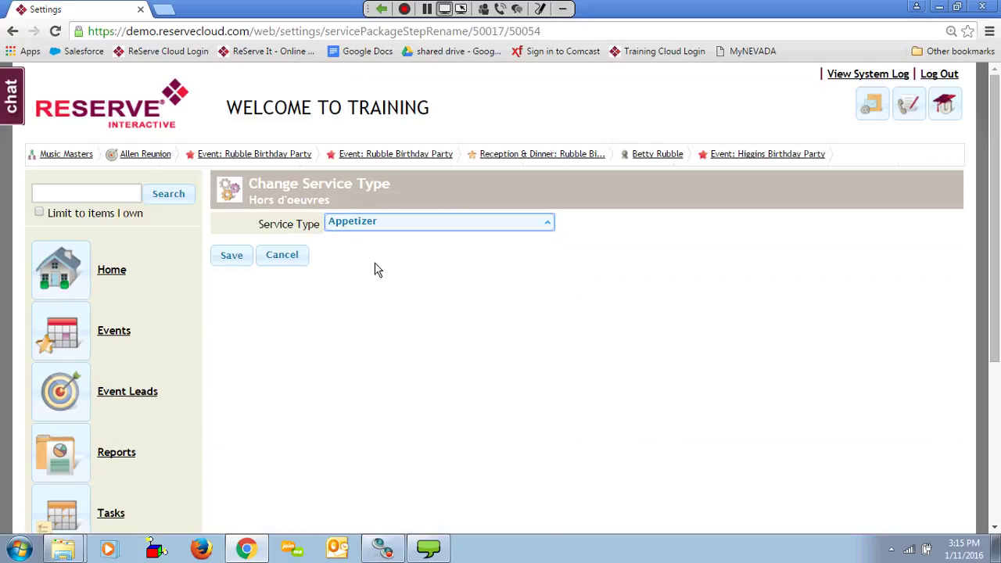
{"action": "left_click", "coordinate": [226, 257]}
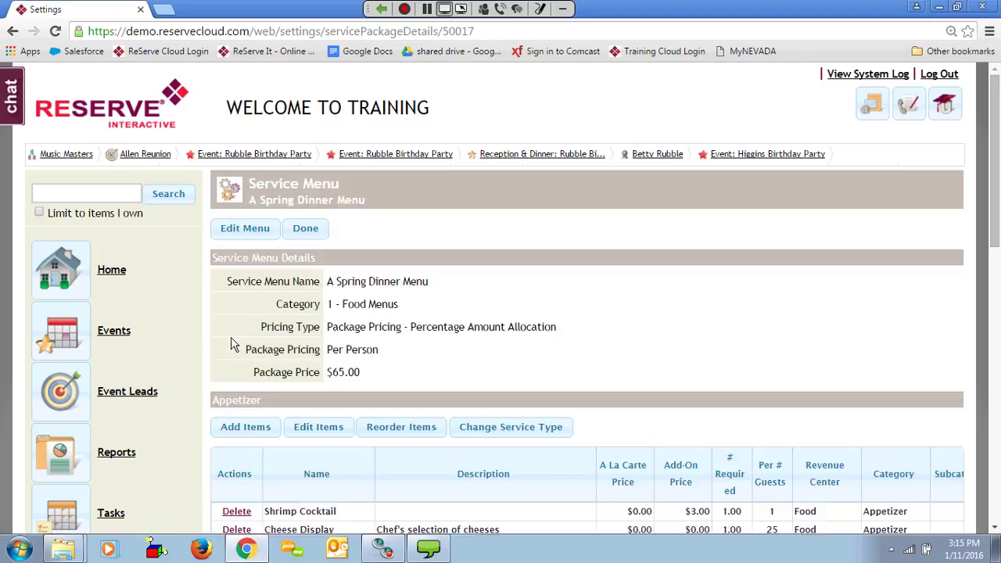
Step: Return to the top of A Spring Dinner Menu and click Done
{"action": "scroll", "coordinate": [162, 270], "scroll_direction": "down", "scroll_amount": 1}
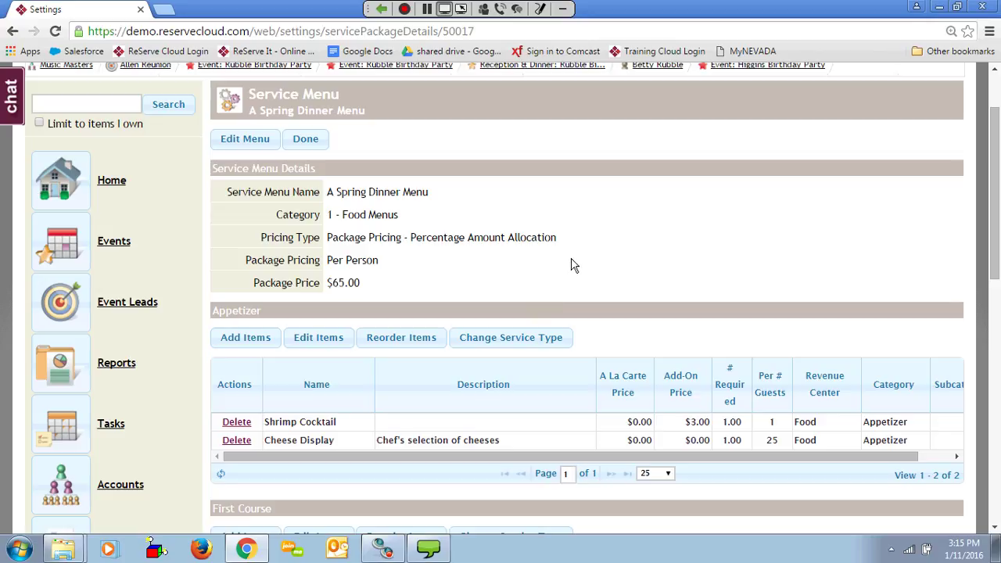
{"action": "scroll", "coordinate": [572, 266], "scroll_direction": "down", "scroll_amount": 1}
{"action": "scroll", "coordinate": [571, 266], "scroll_direction": "up", "scroll_amount": 2}
{"action": "left_click", "coordinate": [306, 229]}
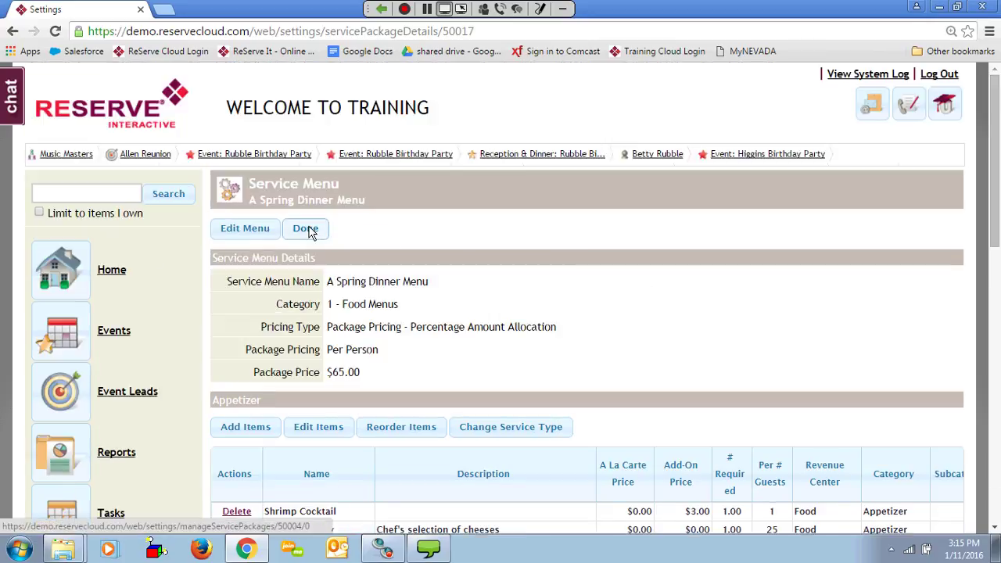